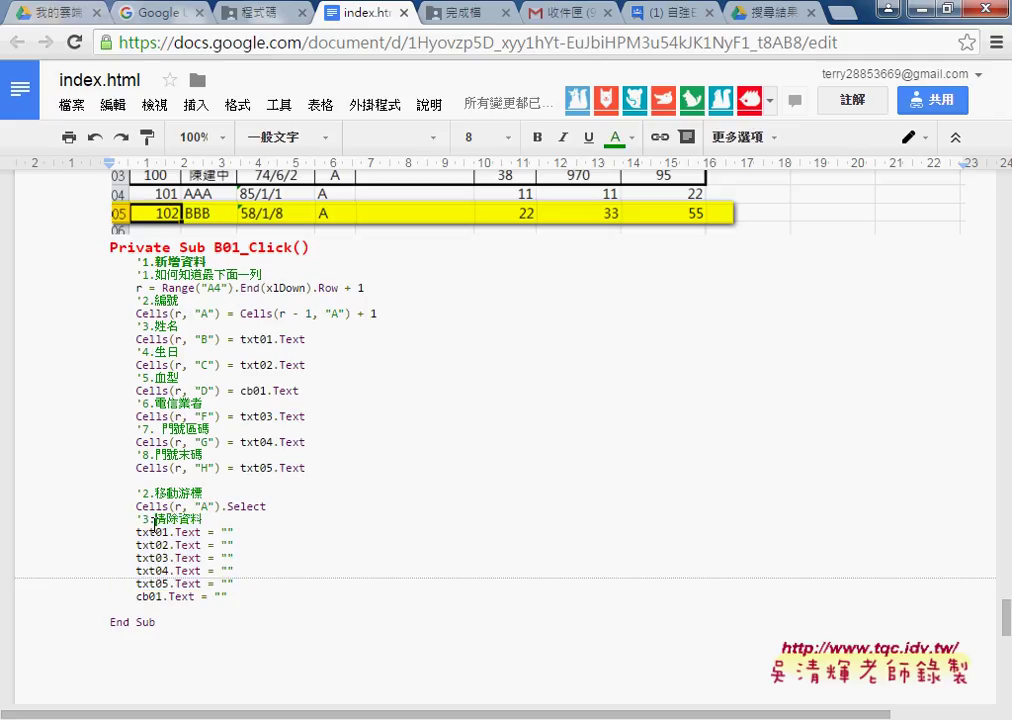
# Step: Select the B01_Click code from the '1.新增資料 comment through cb01.Text = "", then reveal the VBA editor
pyautogui.moveTo(136, 519); pyautogui.dragTo(209, 519)
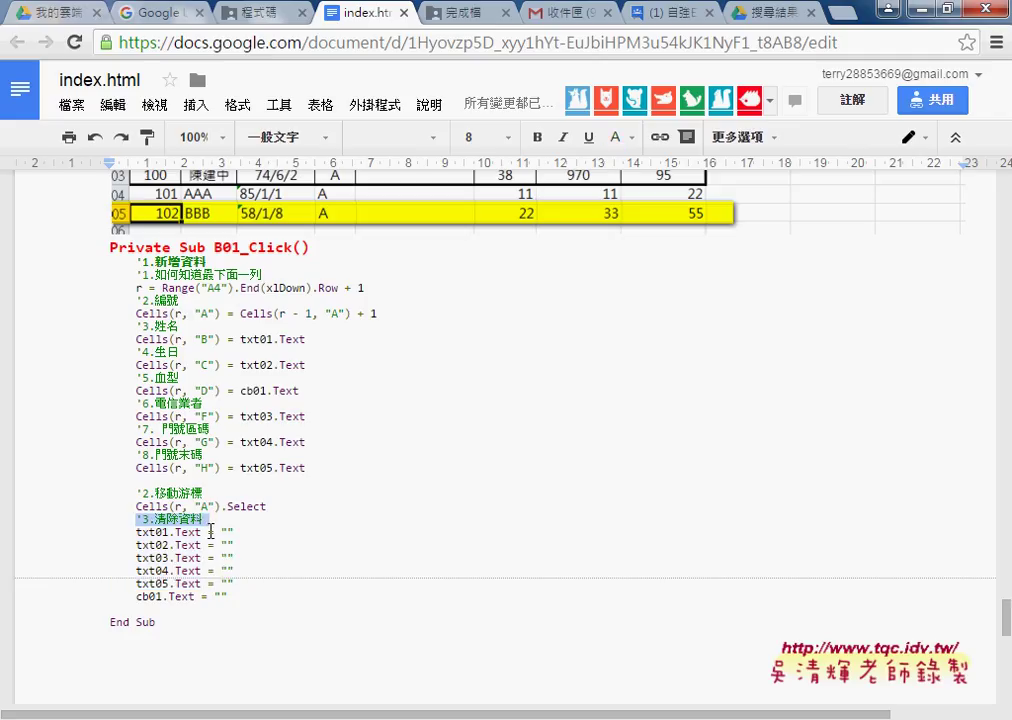
pyautogui.moveTo(228, 597)
pyautogui.mouseDown()
pyautogui.moveTo(143, 585)
pyautogui.moveTo(136, 532)
pyautogui.mouseUp()
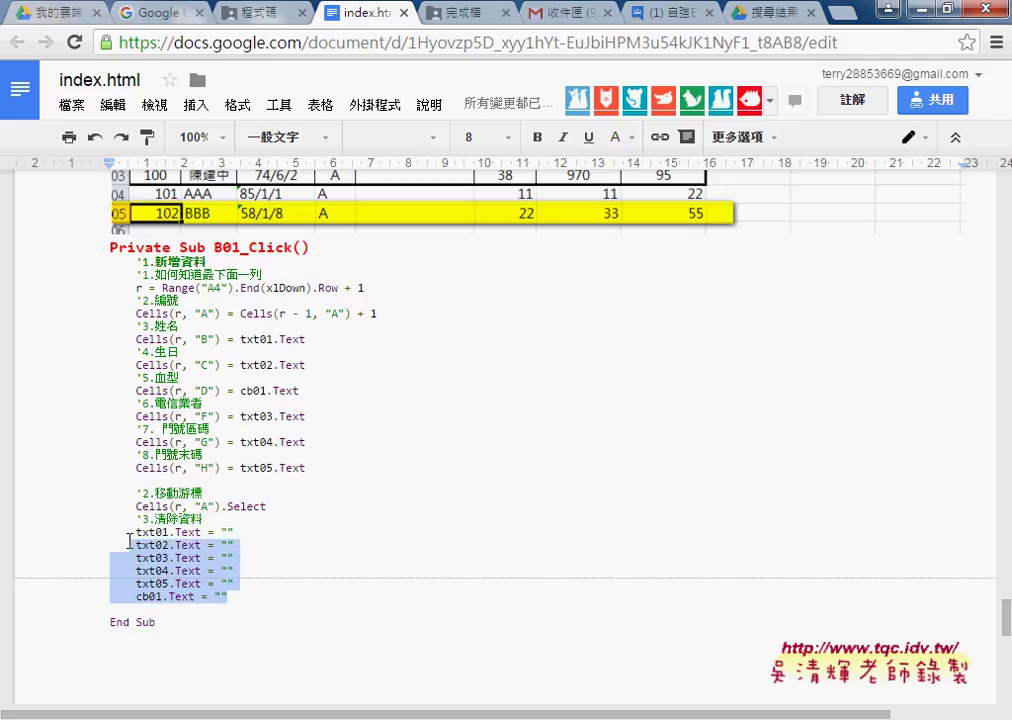
pyautogui.click(228, 532)
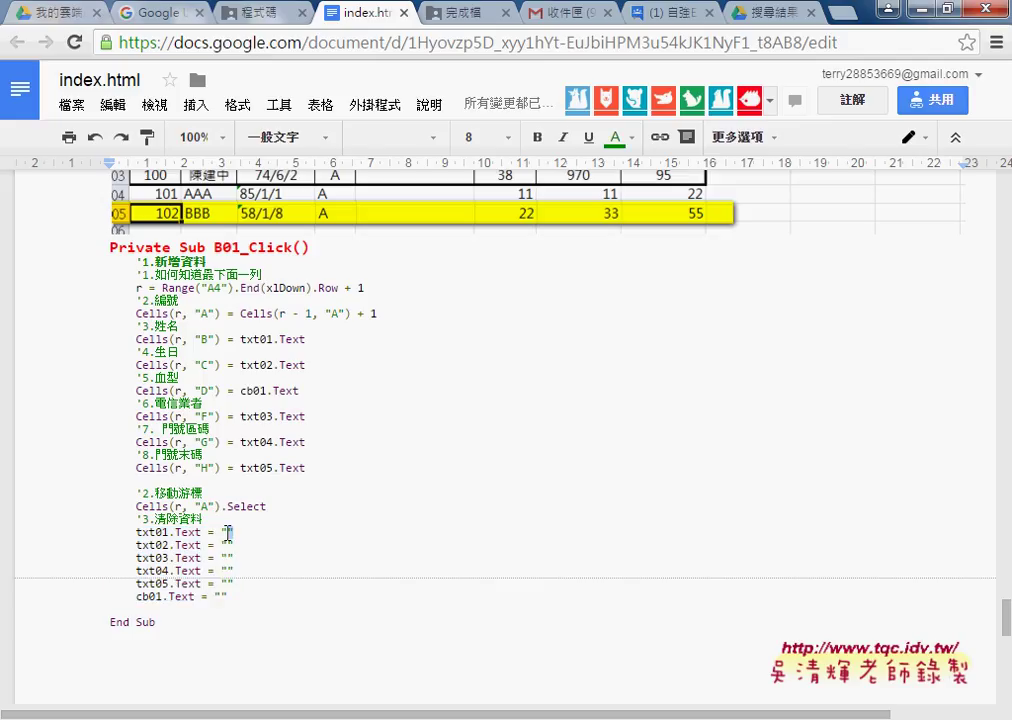
pyautogui.moveTo(233, 532); pyautogui.dragTo(207, 532)
pyautogui.moveTo(250, 597); pyautogui.dragTo(100, 262)
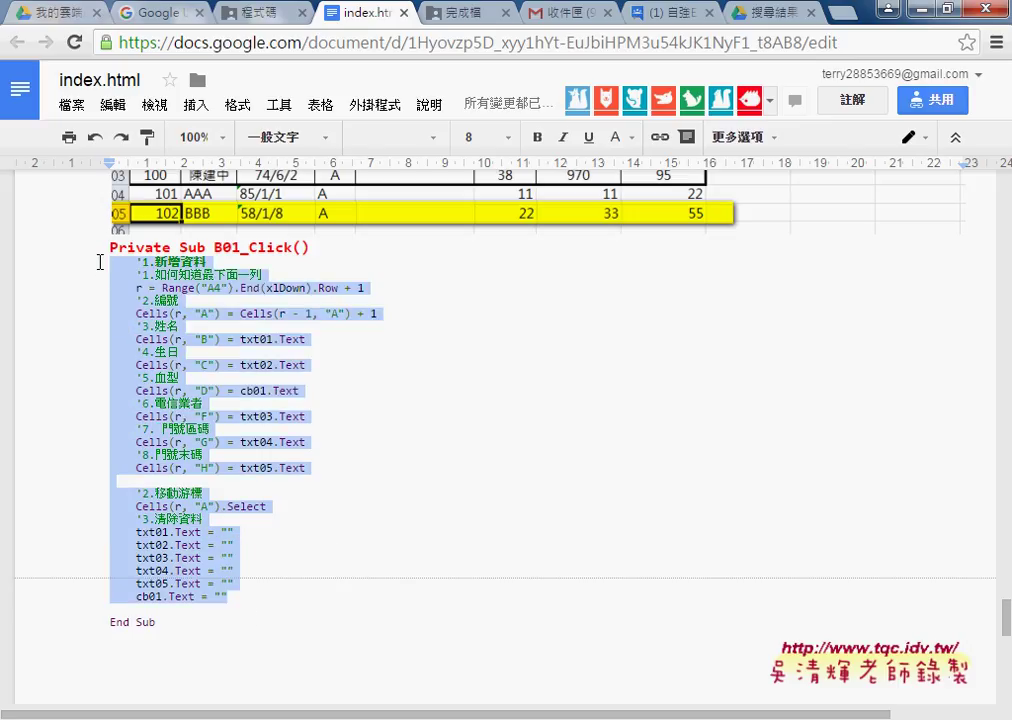
pyautogui.click(913, 8)
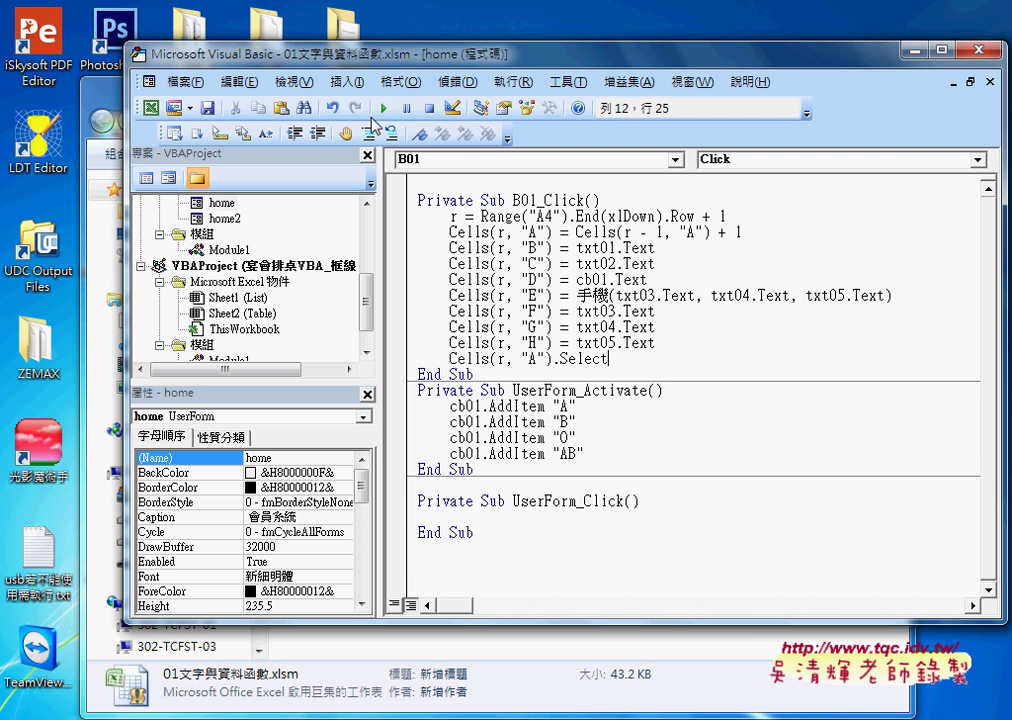
# Step: Test-run the 會員系統 member form over Excel, then close it
pyautogui.click(389, 108)
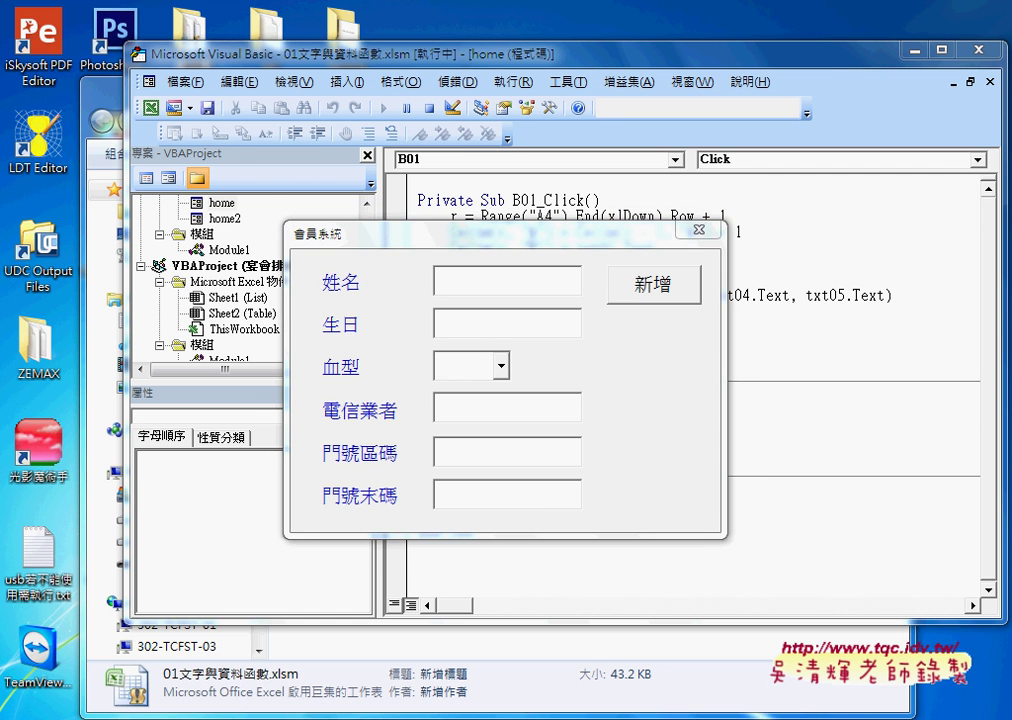
pyautogui.moveTo(316, 643)
pyautogui.click(429, 643)
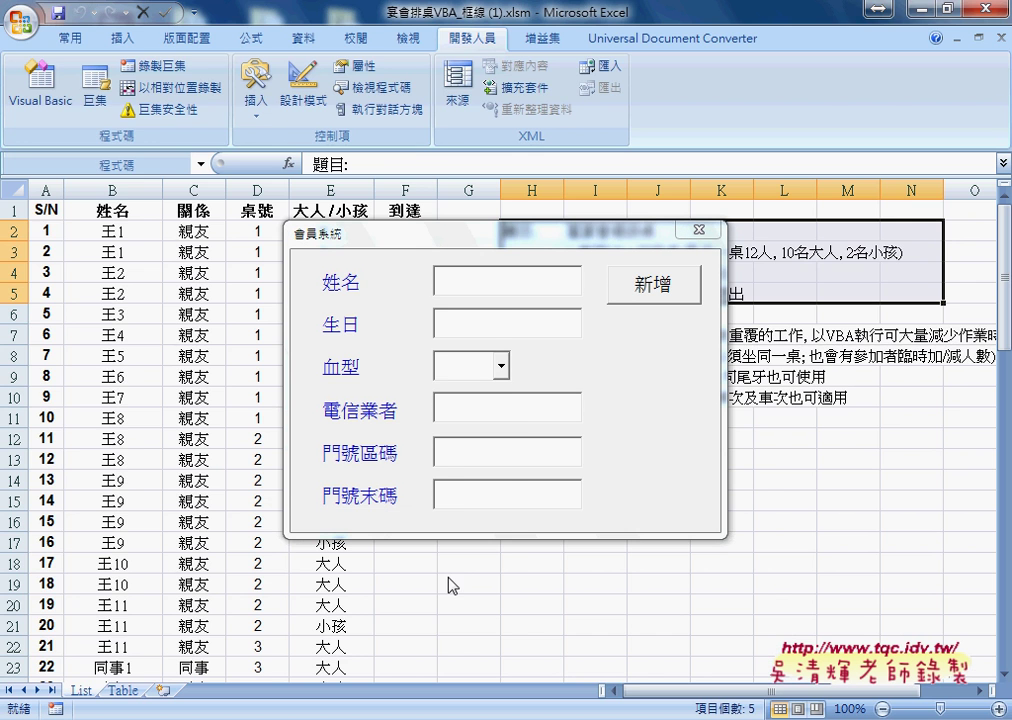
pyautogui.moveTo(455, 715)
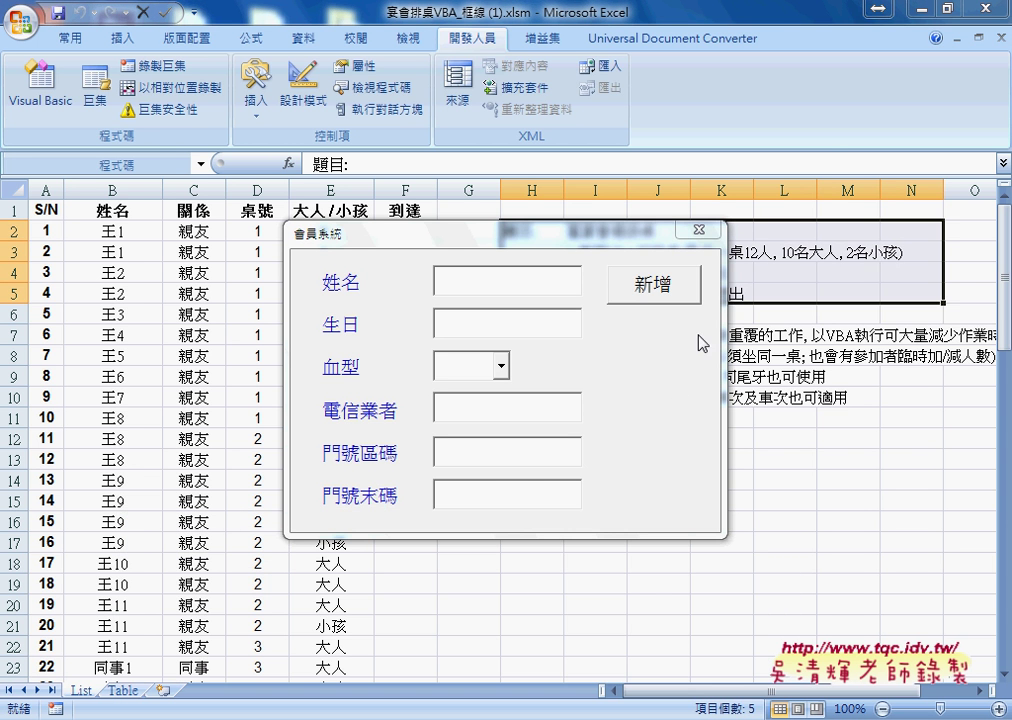
pyautogui.click(694, 232)
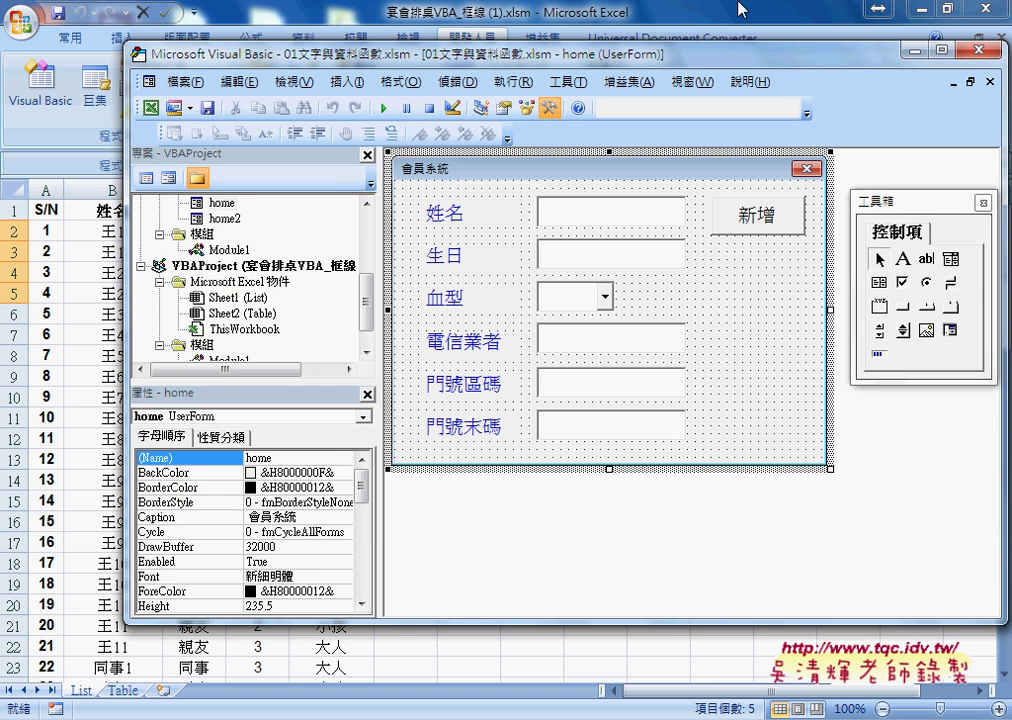
# Step: Minimize the Excel windows and bring up the 01文字與資料函數 workbook
pyautogui.click(716, 9)
pyautogui.click(912, 9)
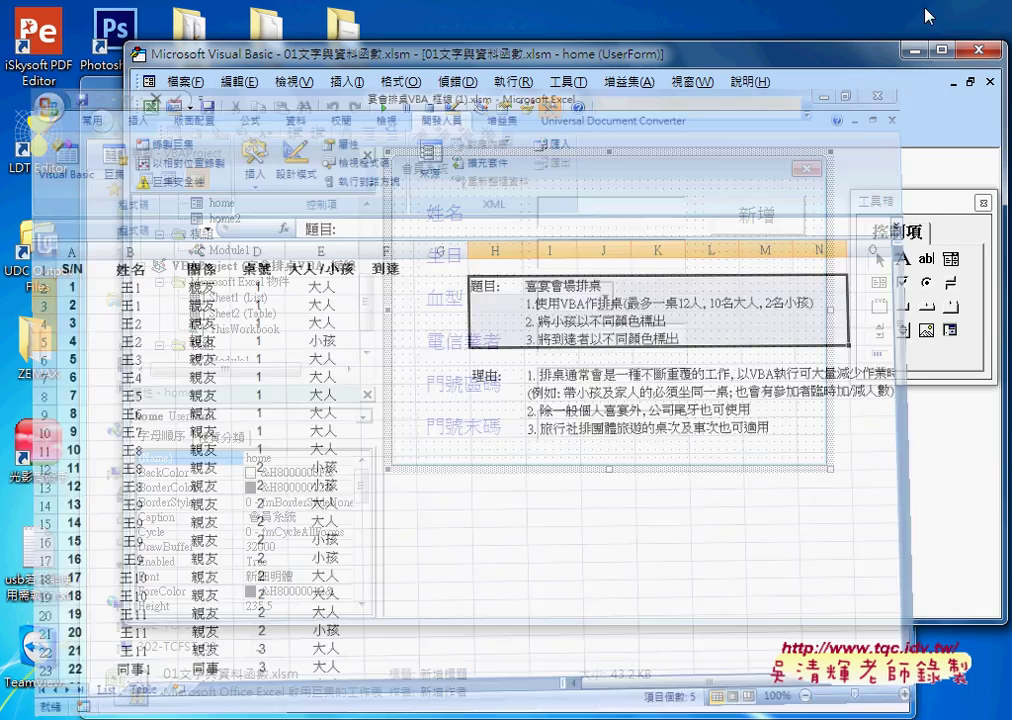
pyautogui.moveTo(437, 698)
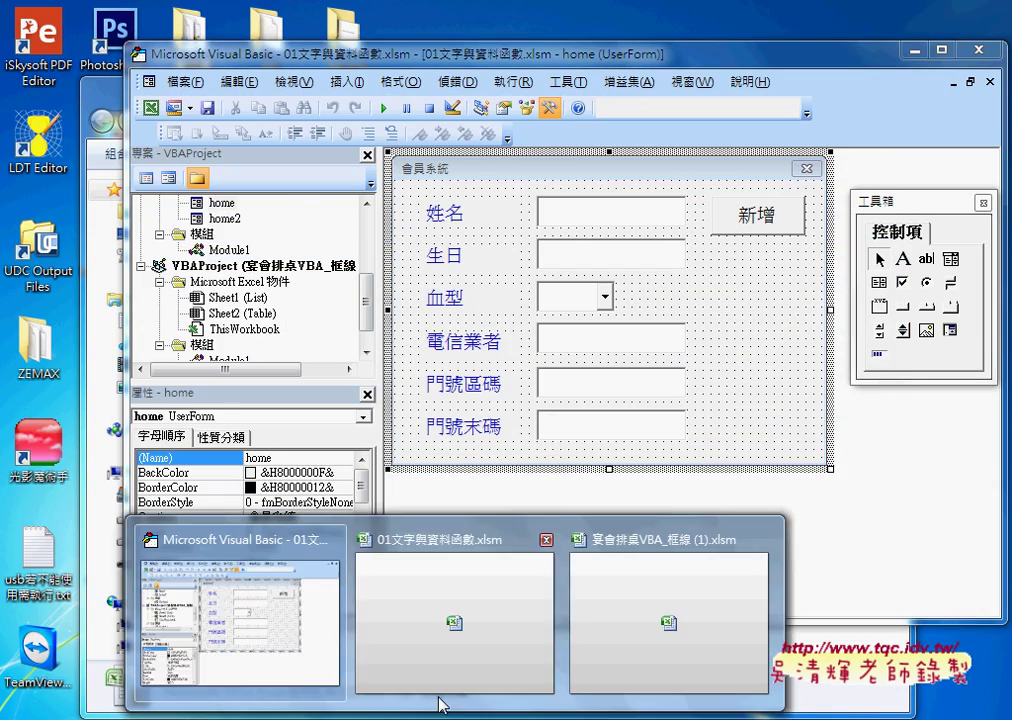
pyautogui.click(444, 638)
# Step: Check the two new AAA records in A105:H106, then return to the index.html document
pyautogui.hotkey('alt', 'F11')
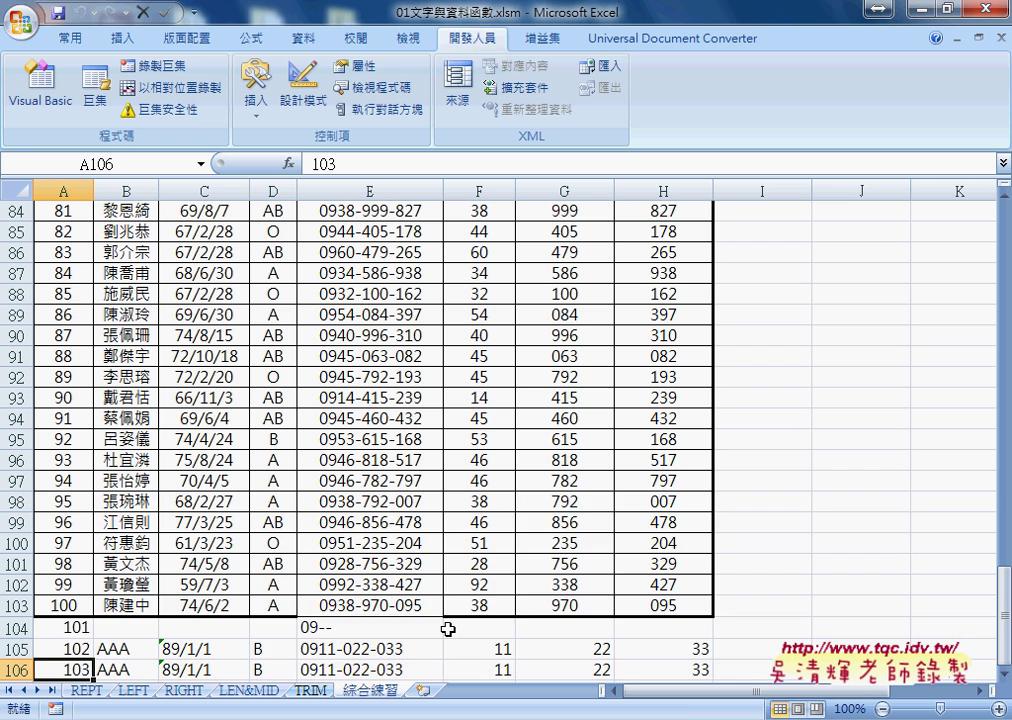
pyautogui.scroll(-2, 258, 535)
pyautogui.moveTo(65, 524); pyautogui.dragTo(663, 546)
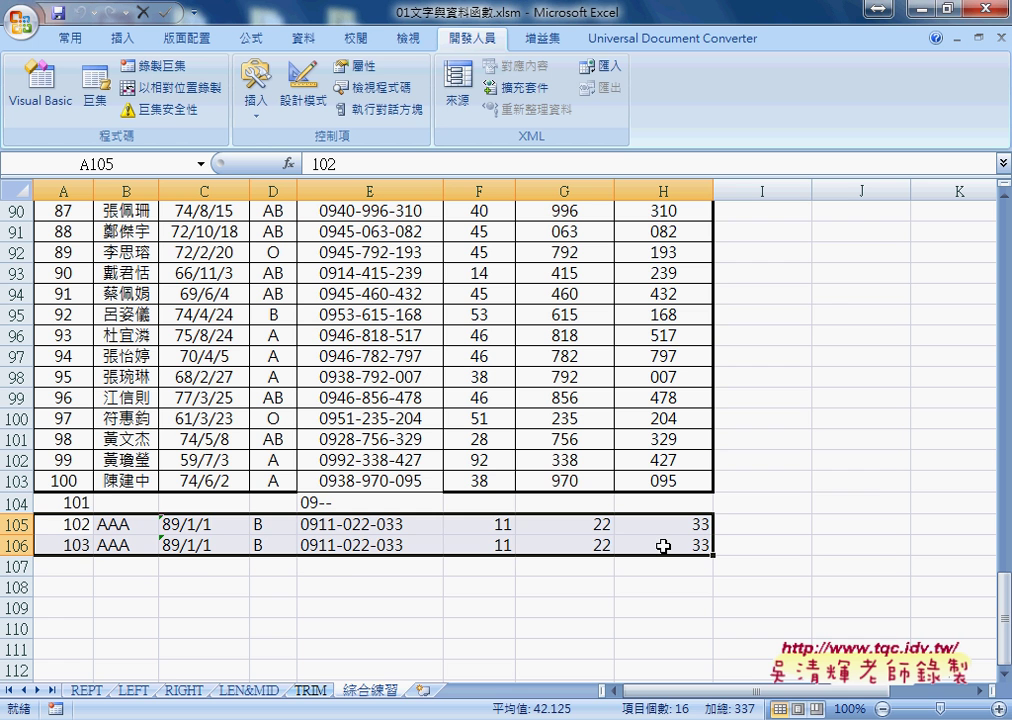
pyautogui.moveTo(455, 718)
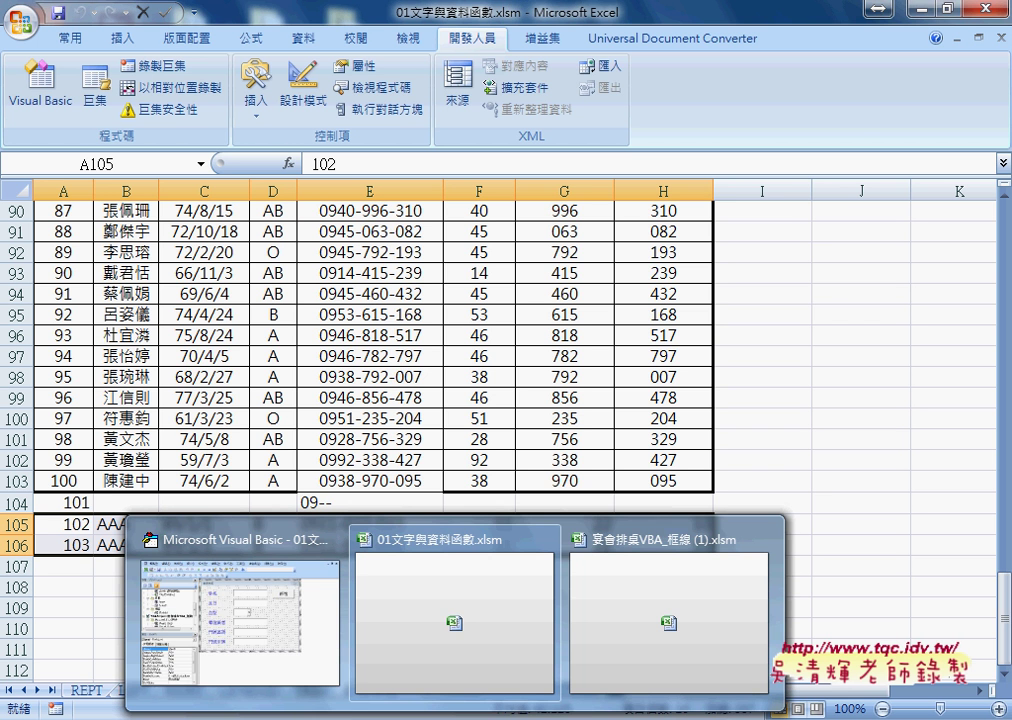
pyautogui.click(272, 717)
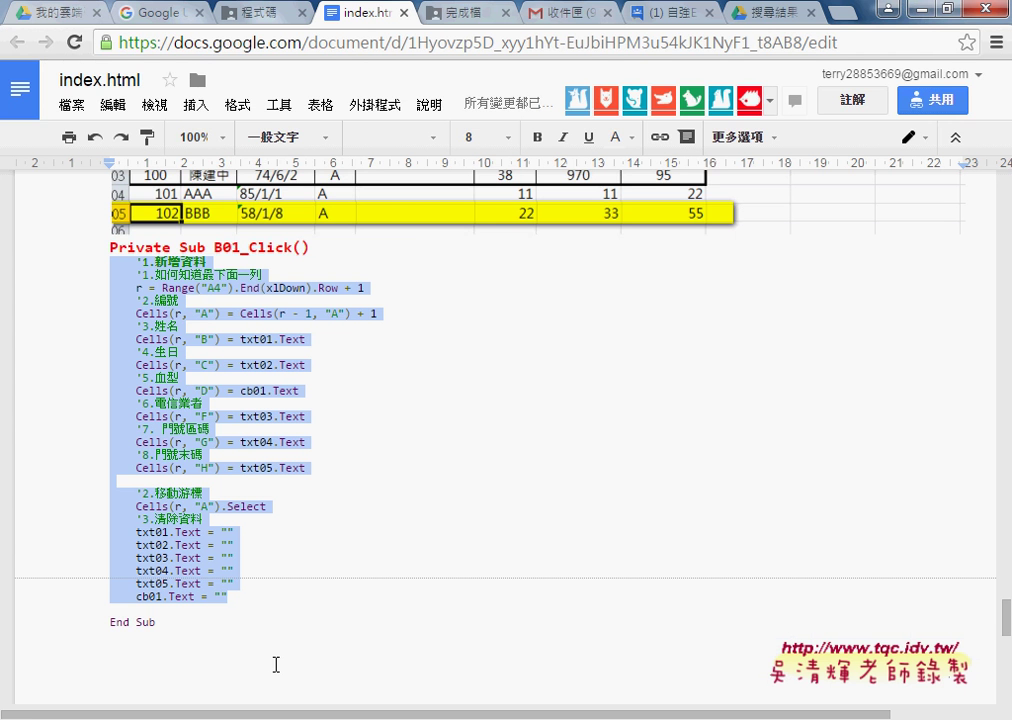
# Step: Close the spreadsheet preview and go up to the 從Excel函數到VBA雲端巨量資料庫應用 folder
pyautogui.click(455, 14)
pyautogui.click(969, 83)
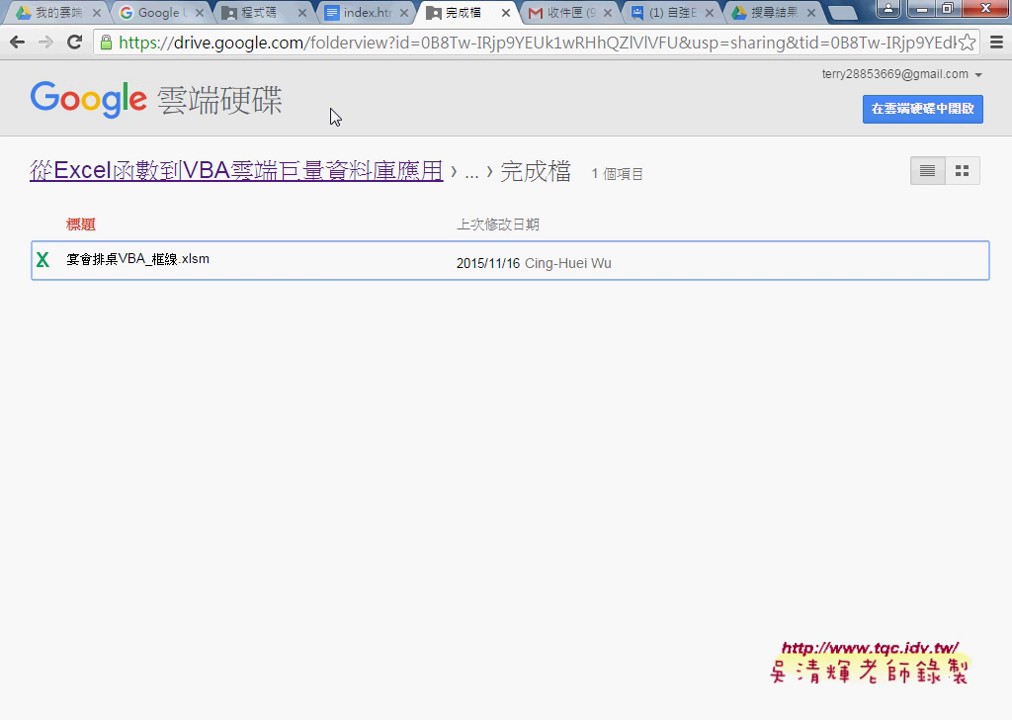
pyautogui.click(204, 170)
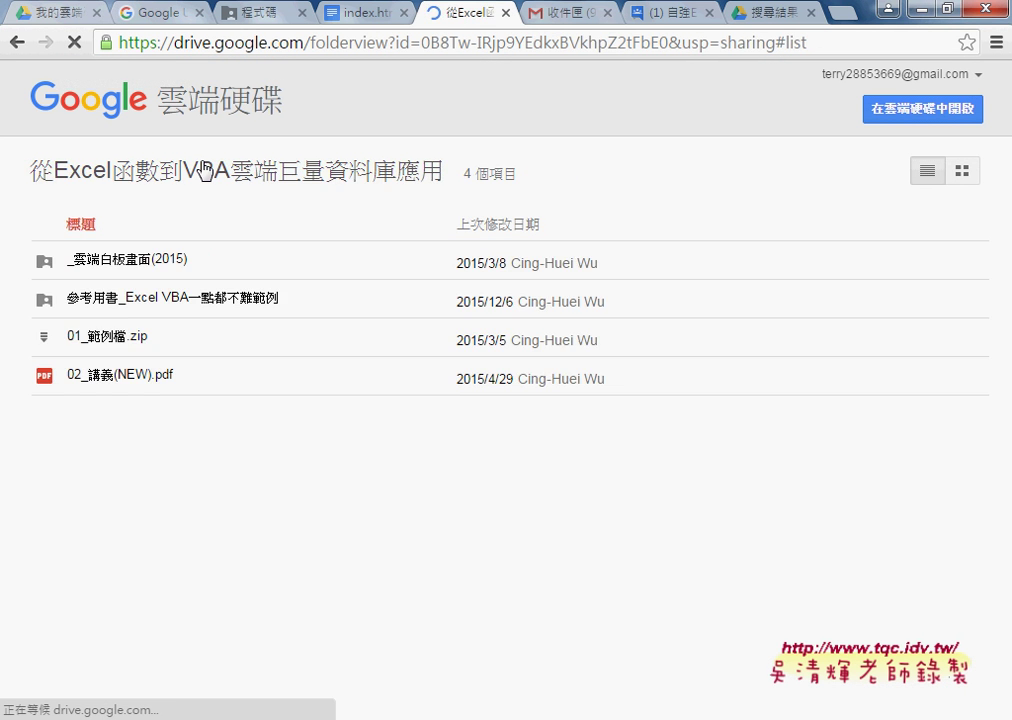
# Step: Browse _雲端白板畫面(2015) > 其他補充範例(84) > 01_入門, then bring up 宴會排桌VBA_框線 (1).xlsm
pyautogui.click(121, 268)
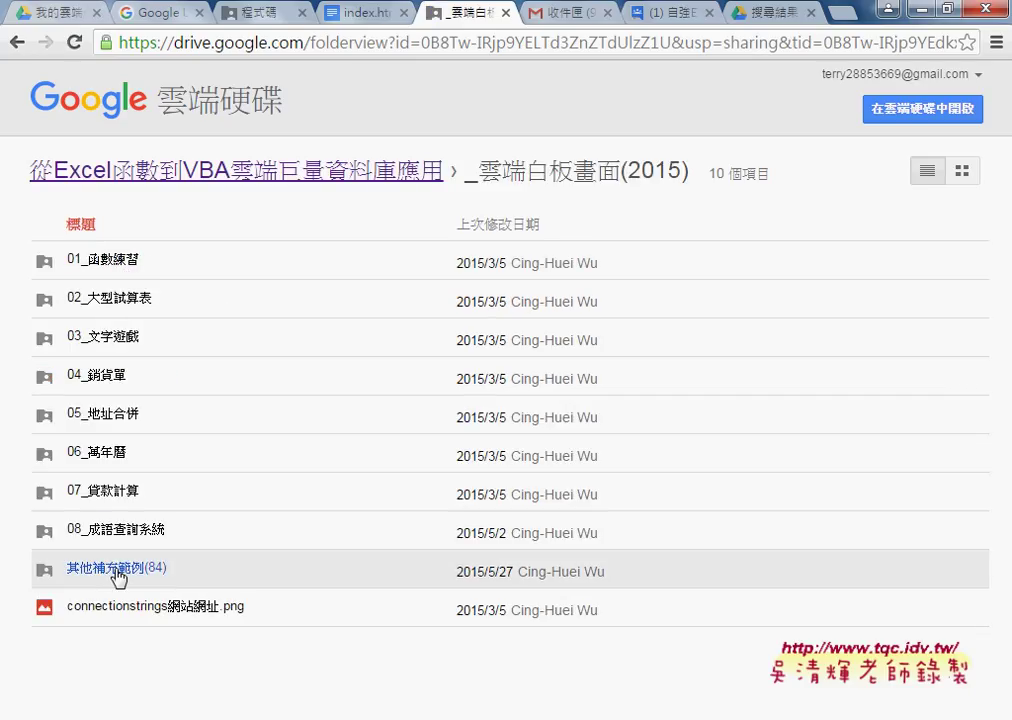
pyautogui.click(150, 572)
pyautogui.click(101, 262)
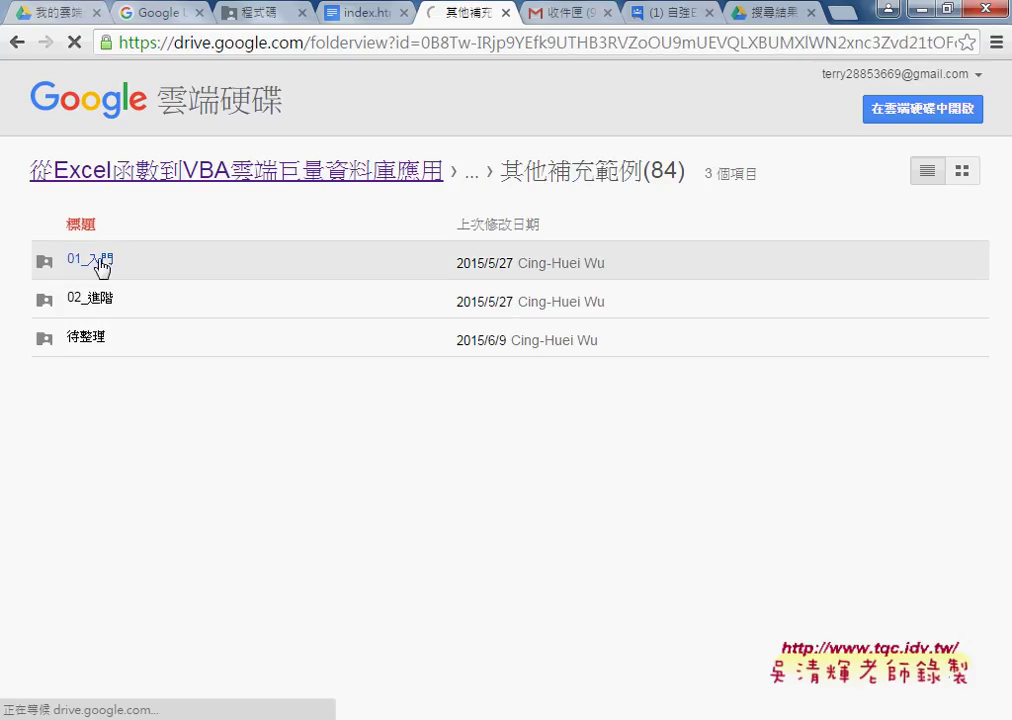
pyautogui.scroll(-2, 173, 395)
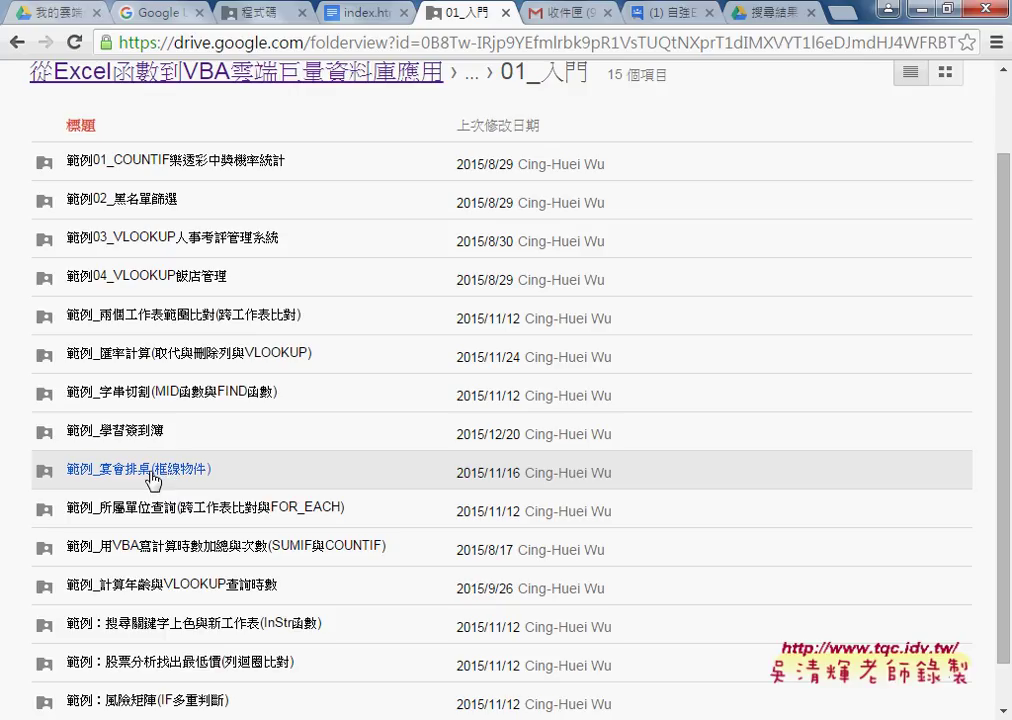
pyautogui.click(599, 655)
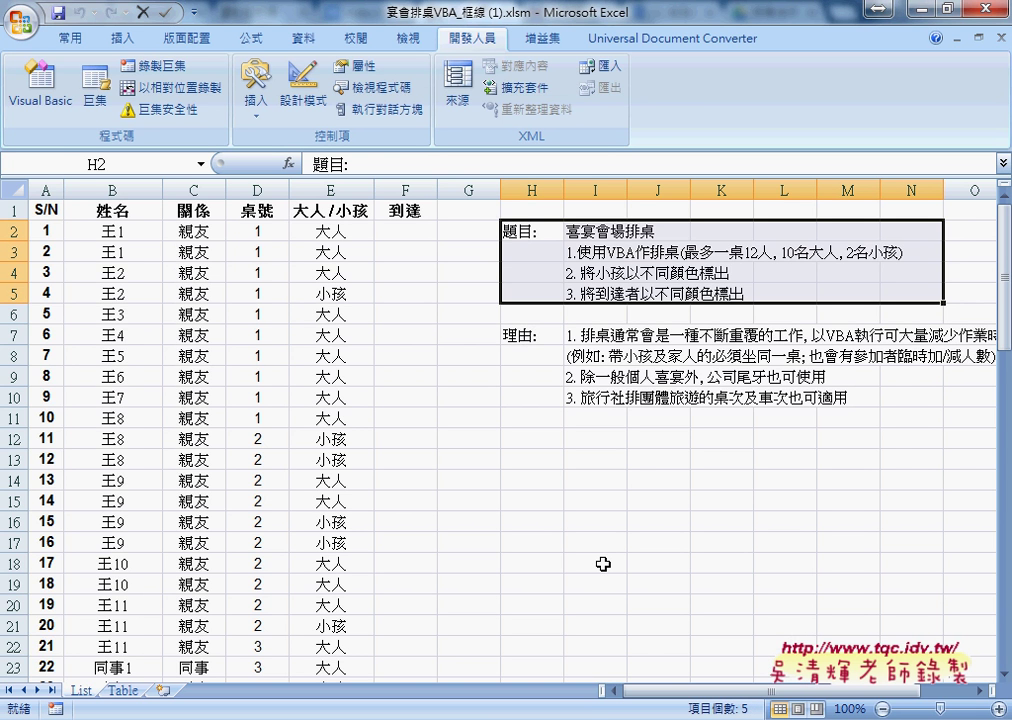
# Step: Review the List sheet's guest names B2:B7 and relationships, then return to the Table sheet
pyautogui.click(122, 690)
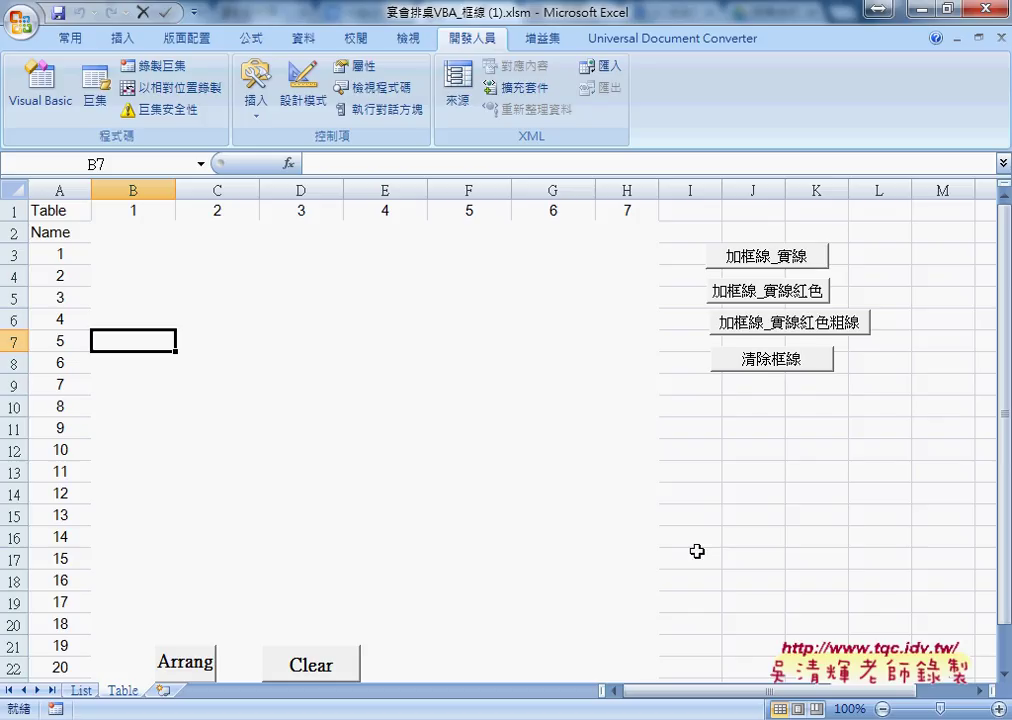
pyautogui.click(76, 691)
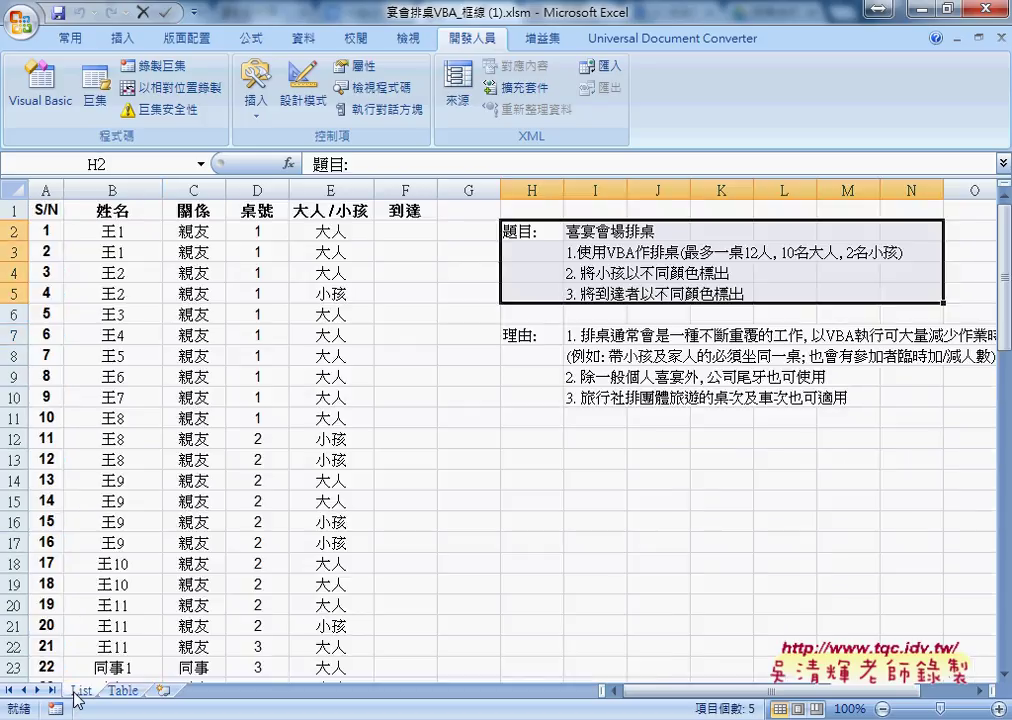
pyautogui.click(118, 231)
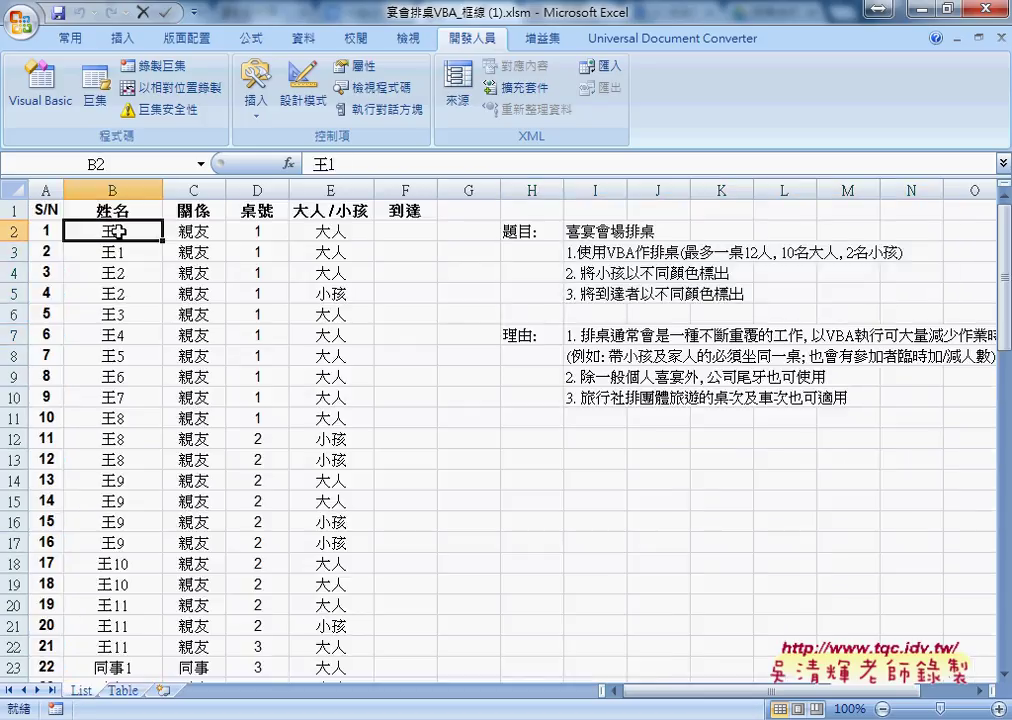
pyautogui.moveTo(118, 231); pyautogui.dragTo(117, 336)
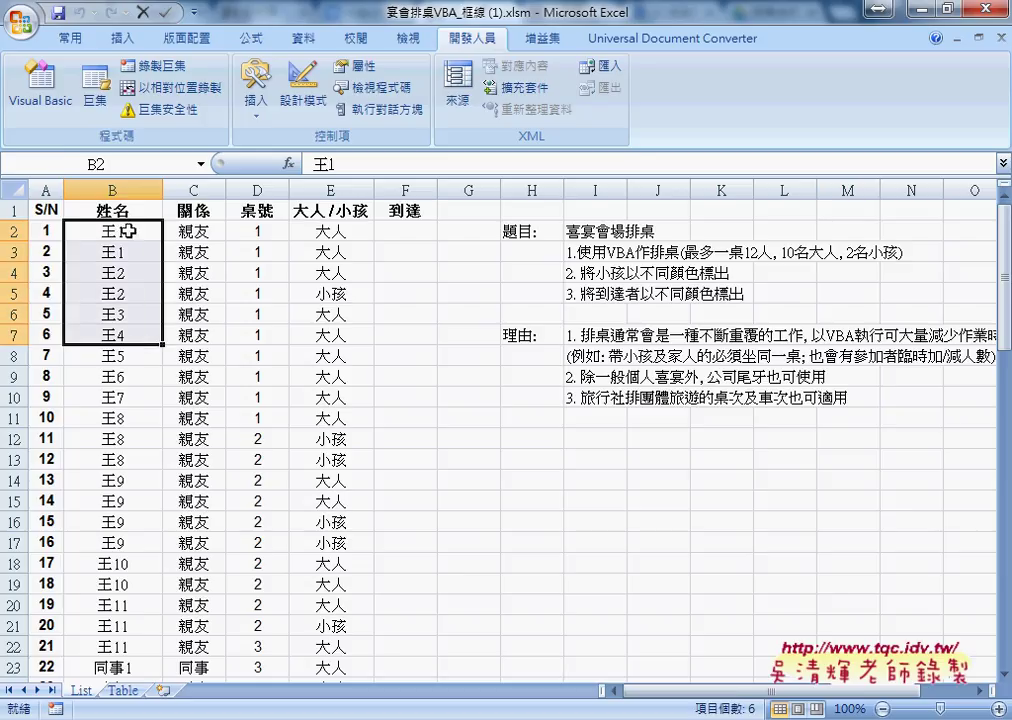
pyautogui.click(190, 231)
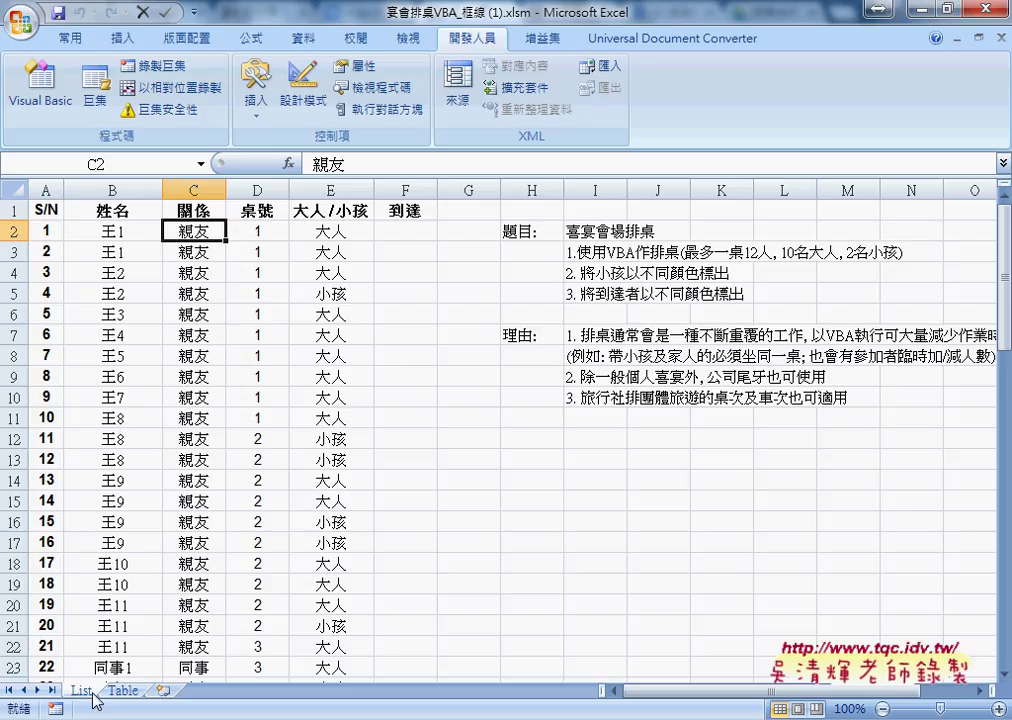
pyautogui.click(122, 690)
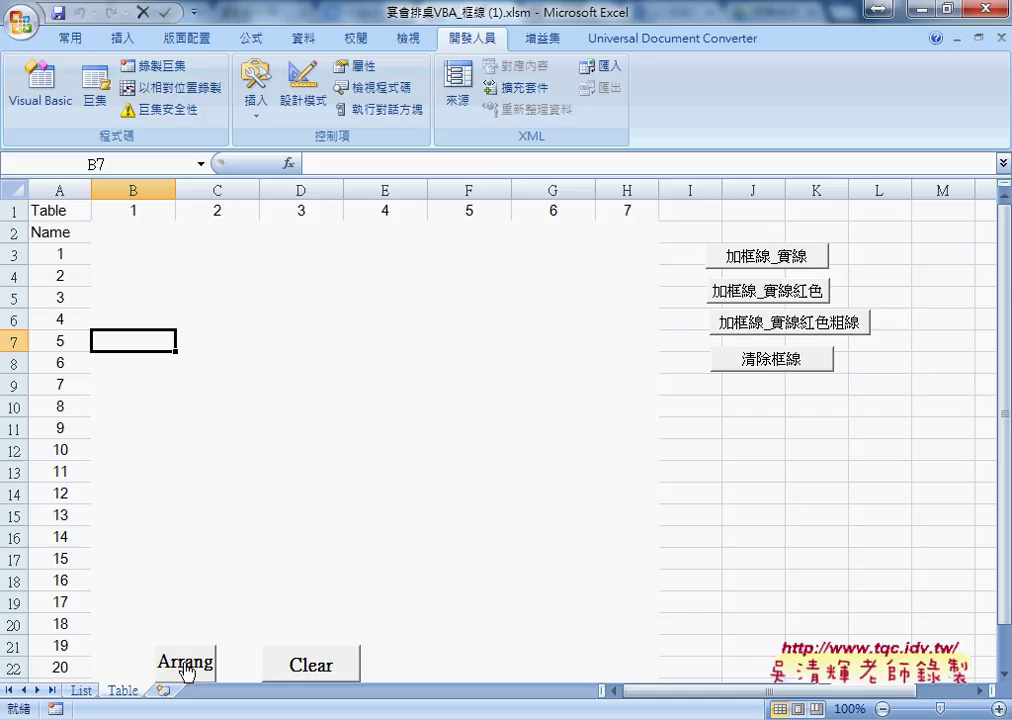
# Step: Run the Arrang macro to fill tables 1–7 with guests, then select C3
pyautogui.click(186, 664)
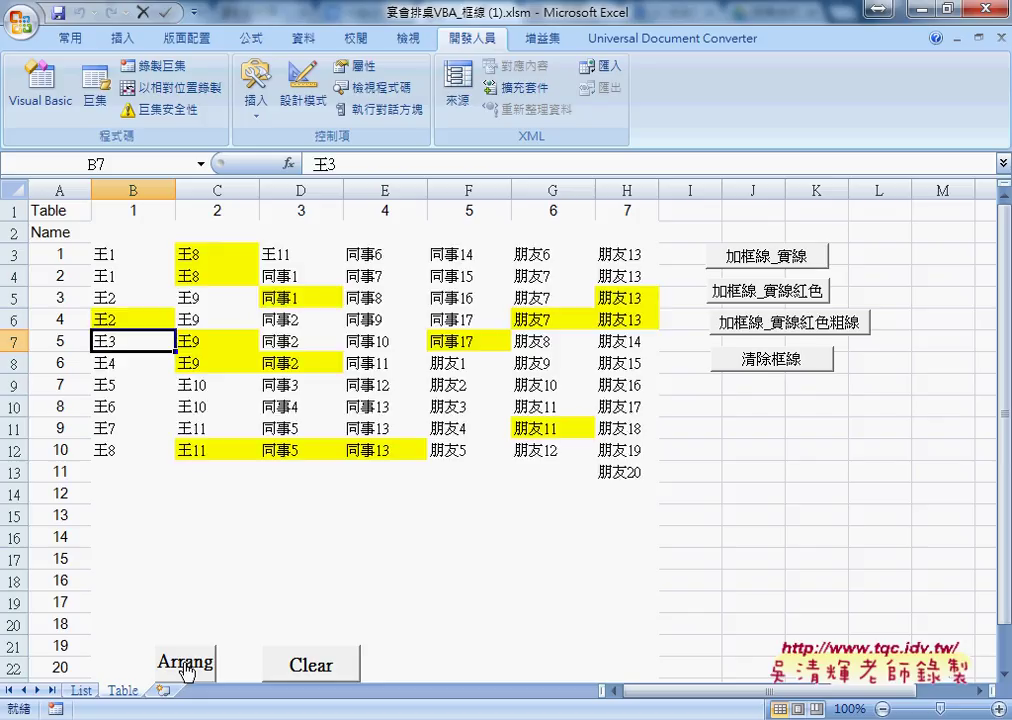
pyautogui.click(228, 253)
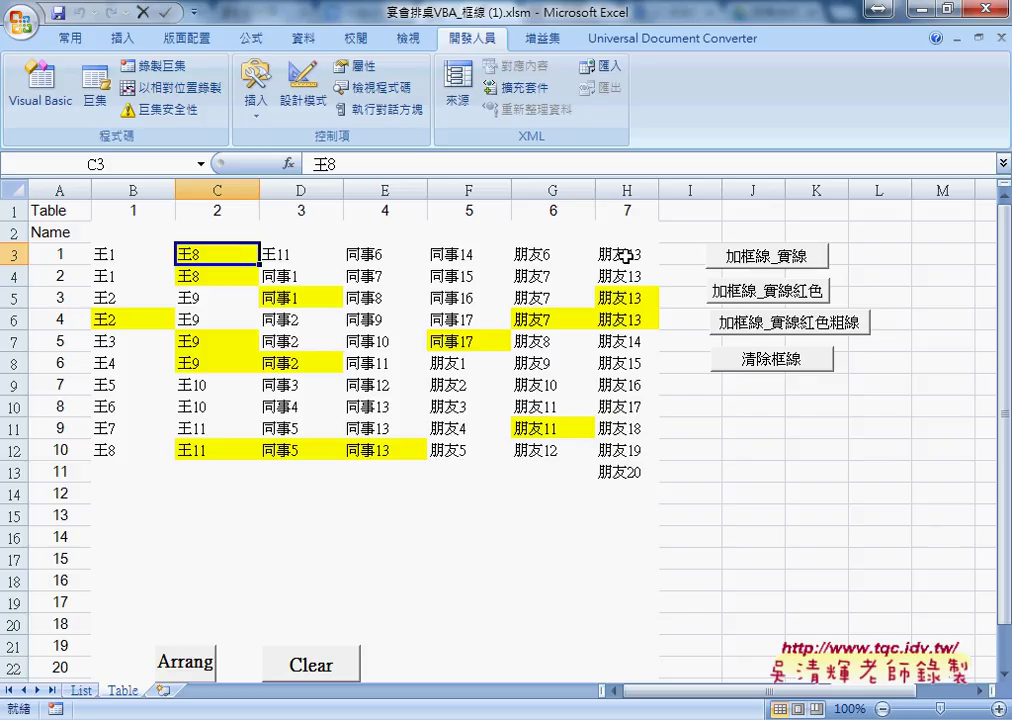
pyautogui.click(776, 260)
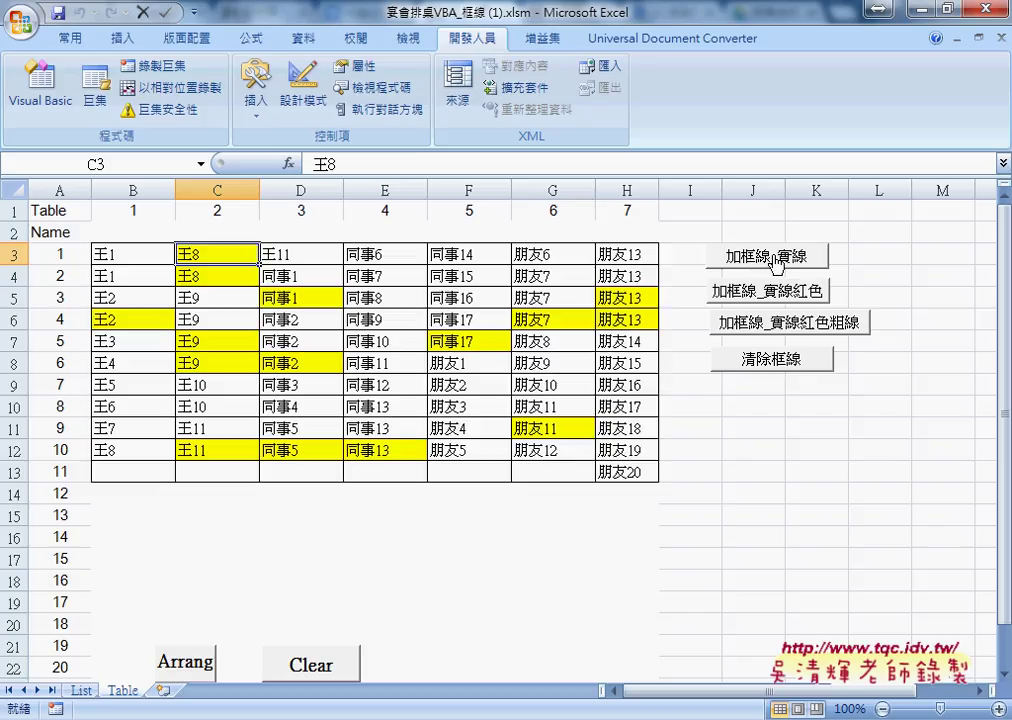
pyautogui.click(779, 294)
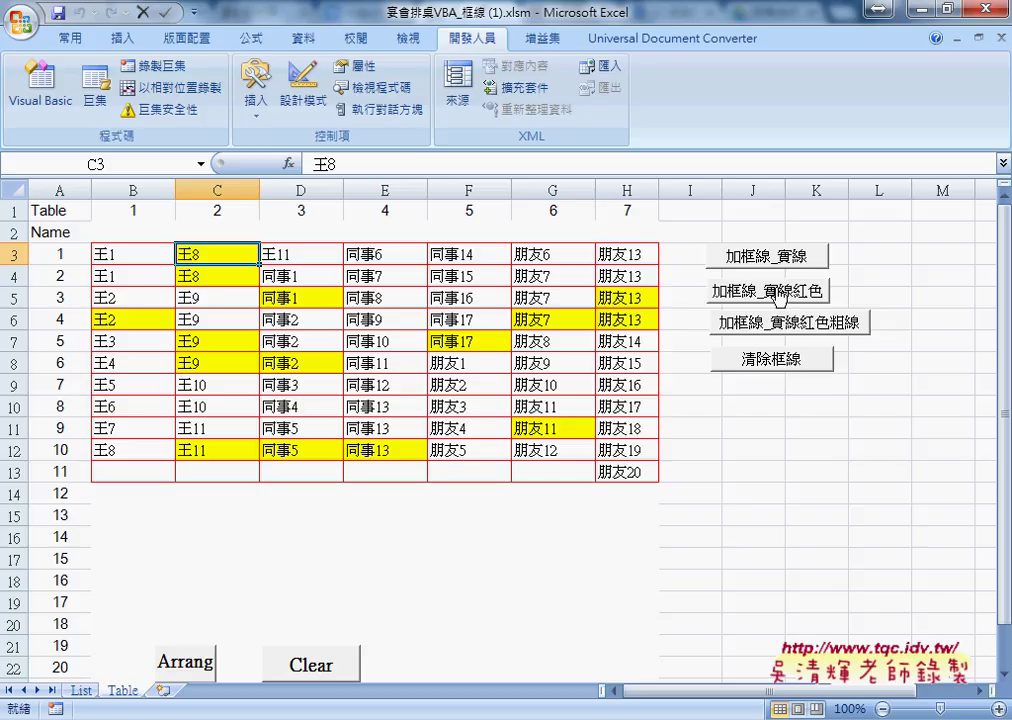
pyautogui.click(778, 332)
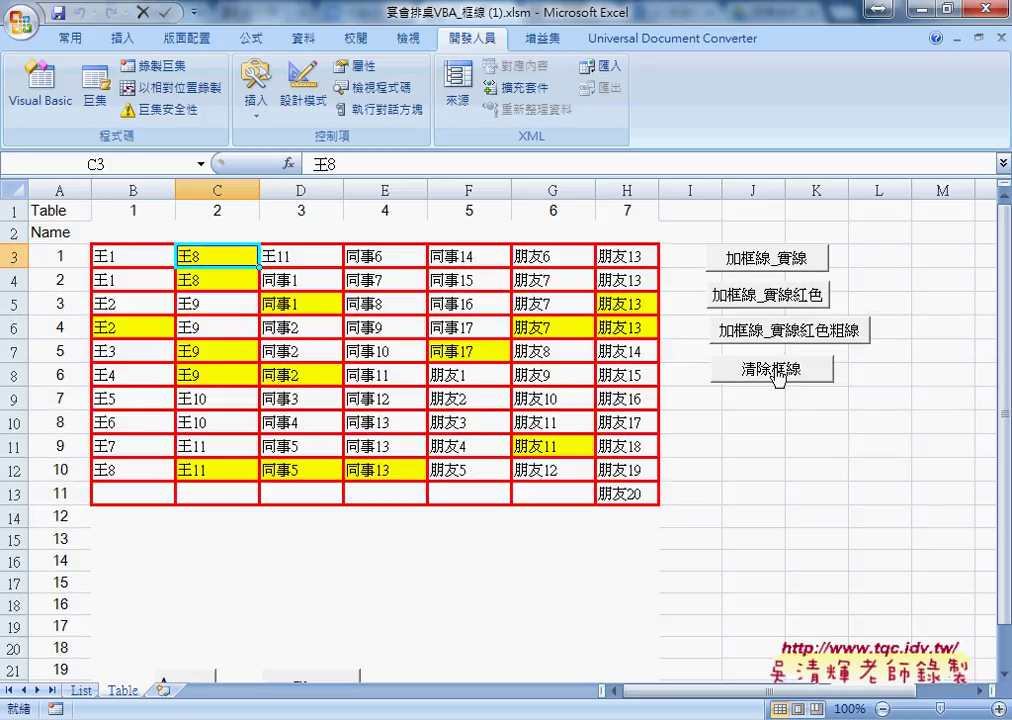
pyautogui.click(779, 370)
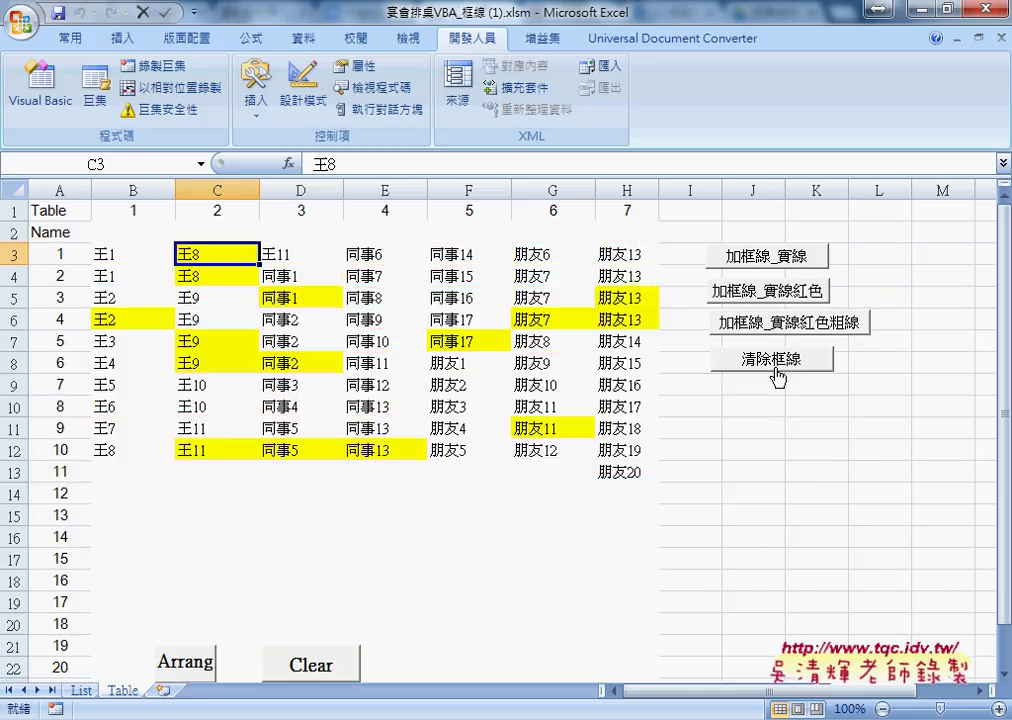